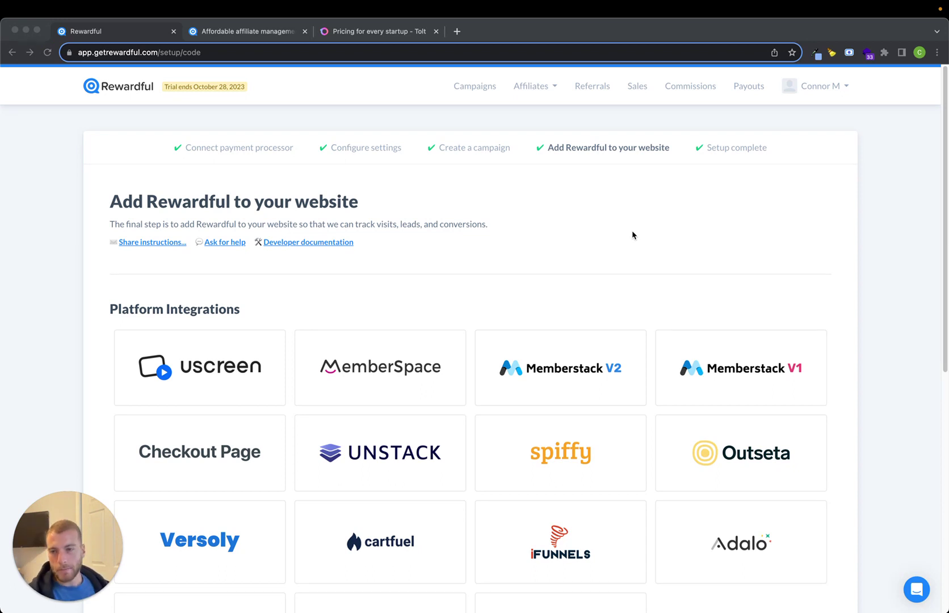
Focus the browser and open the Stripe Client-Side Checkout setup instructions
left_click(625, 214)
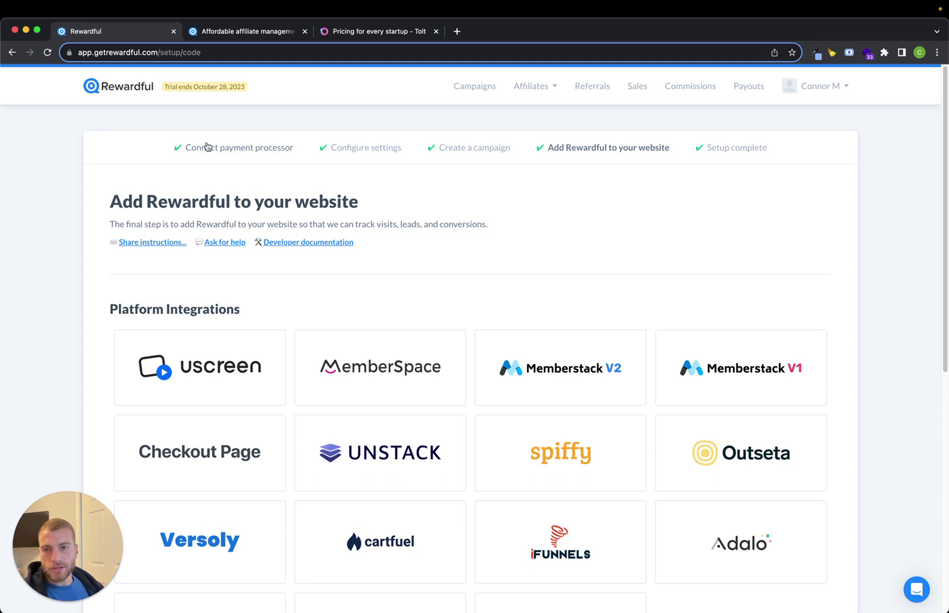
scroll(102, 200, "down", 2)
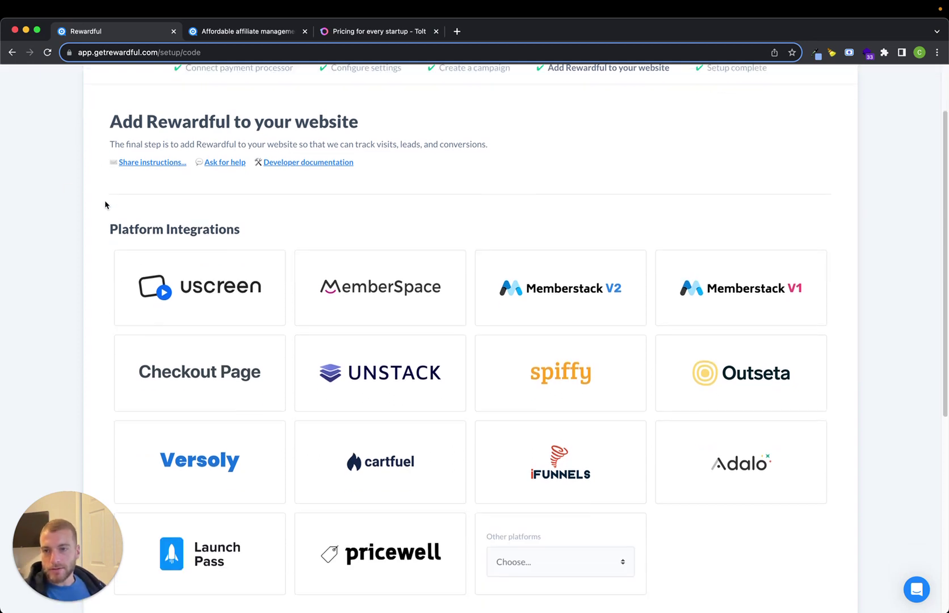
scroll(97, 211, "up", 2)
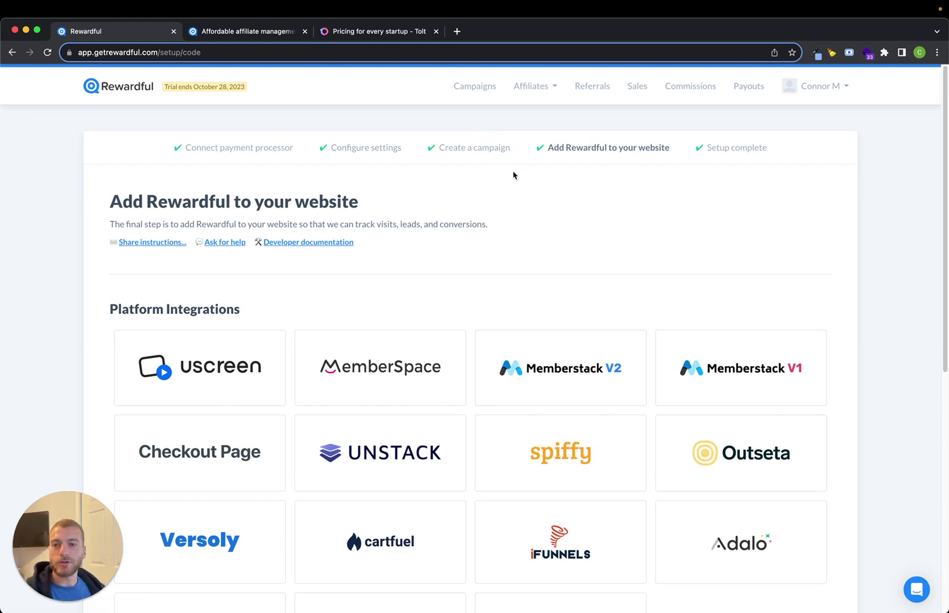
scroll(349, 273, "down", 1)
scroll(291, 287, "down", 2)
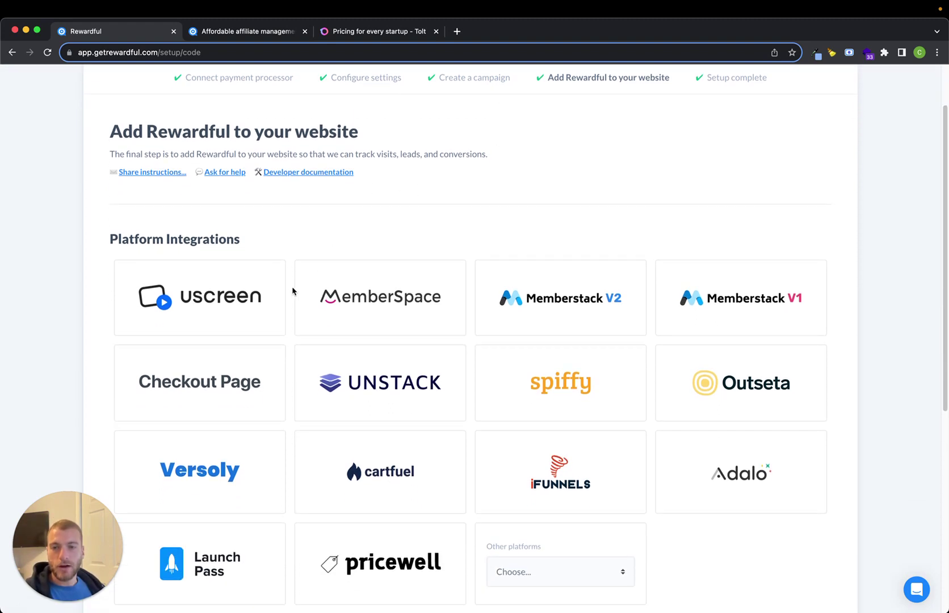
scroll(288, 290, "down", 3)
scroll(288, 293, "down", 1)
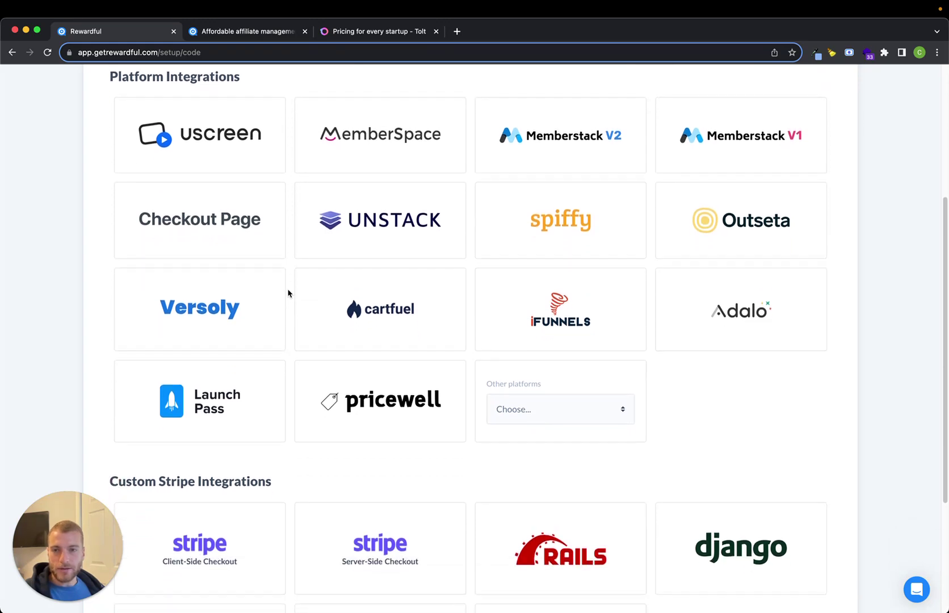
scroll(289, 293, "down", 5)
scroll(288, 294, "up", 10)
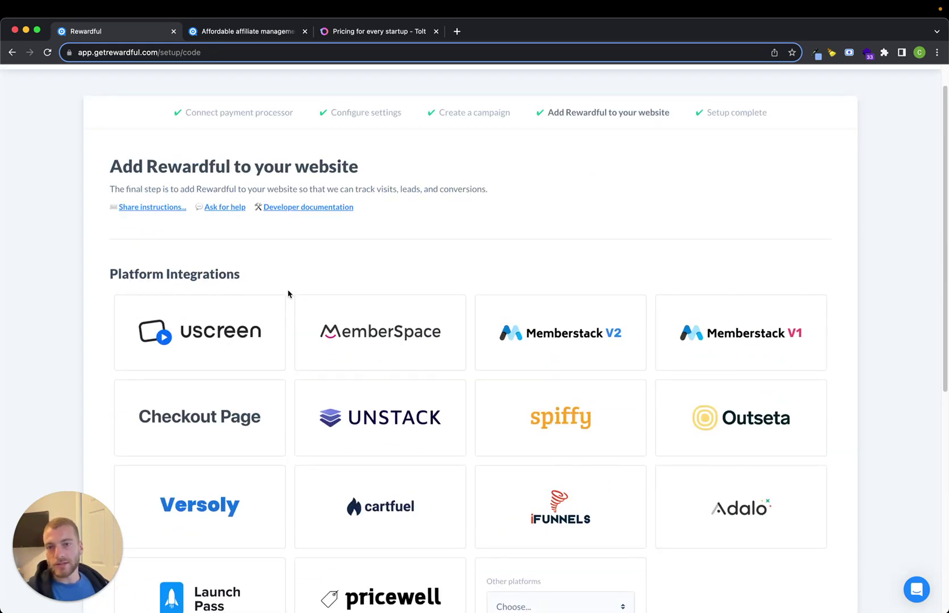
scroll(285, 292, "down", 1)
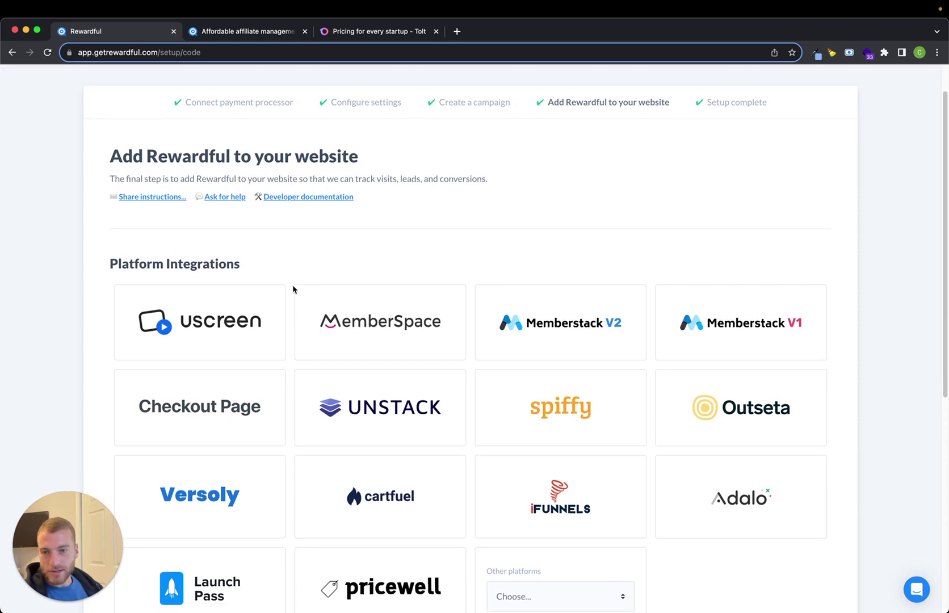
scroll(287, 293, "down", 2)
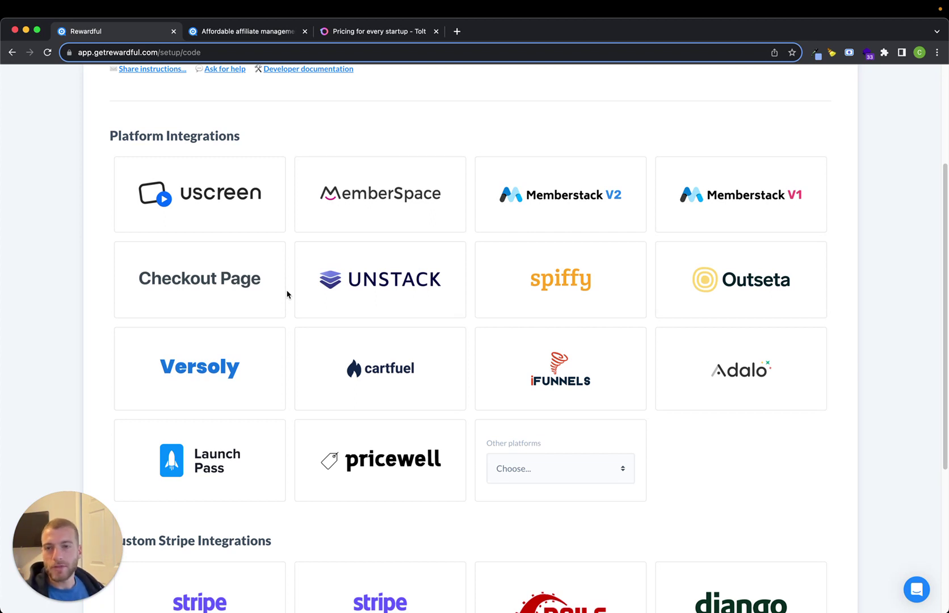
scroll(288, 294, "down", 2)
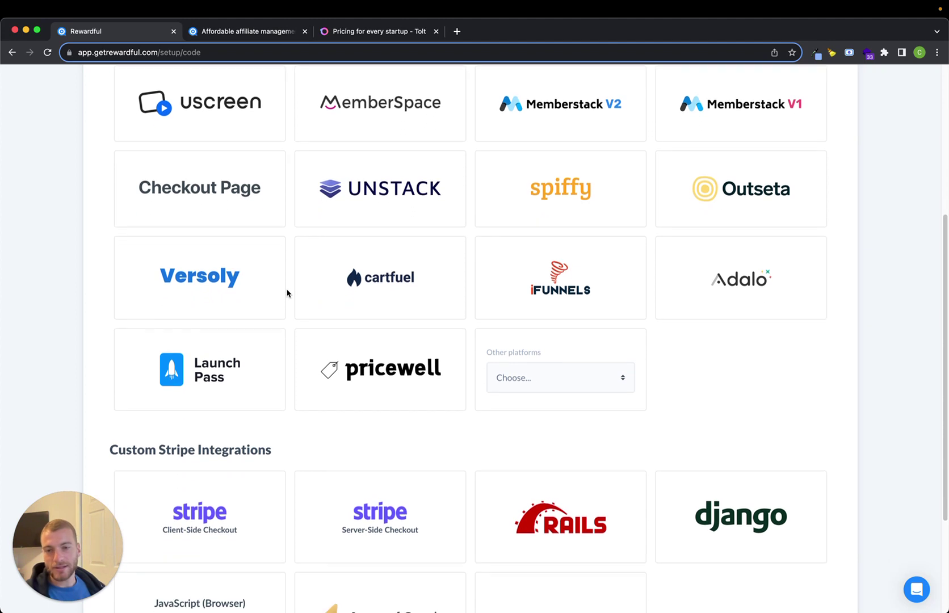
scroll(288, 294, "down", 2)
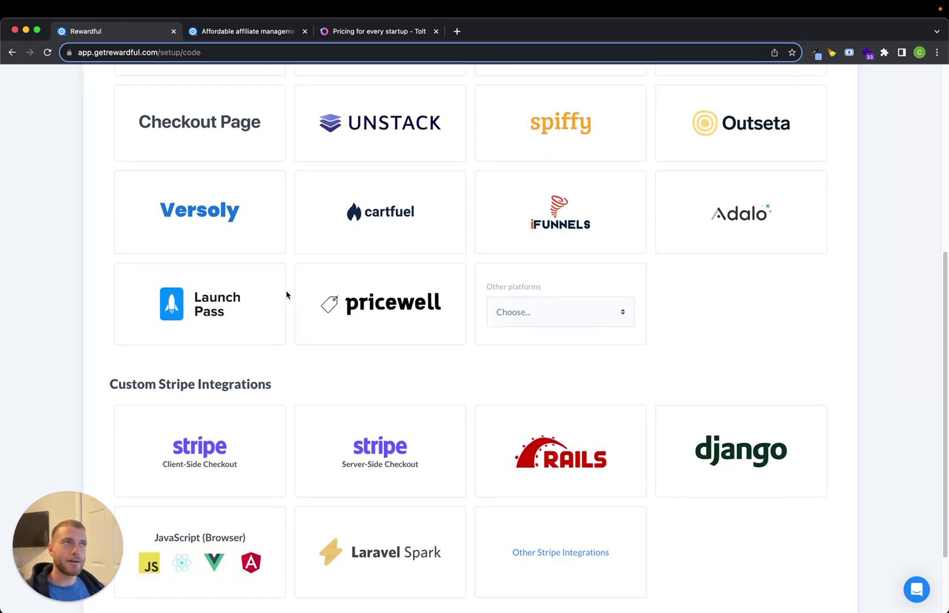
scroll(287, 294, "down", 2)
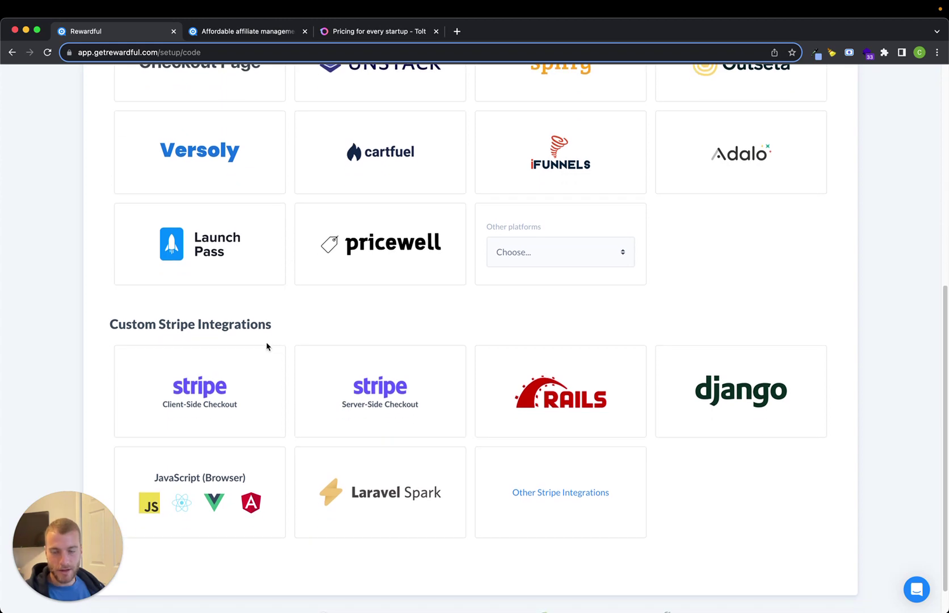
left_click(203, 394)
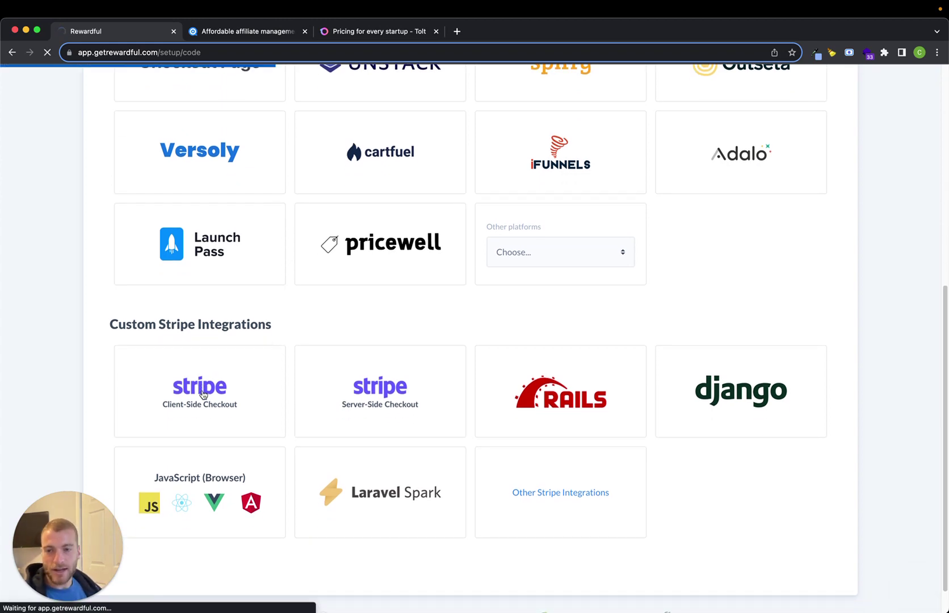
scroll(218, 355, "down", 5)
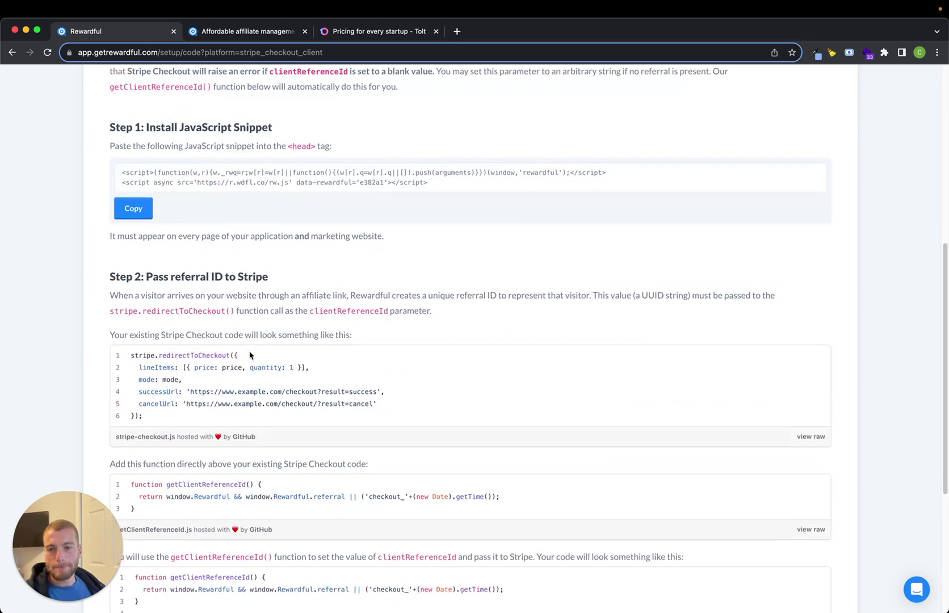
scroll(175, 331, "up", 3)
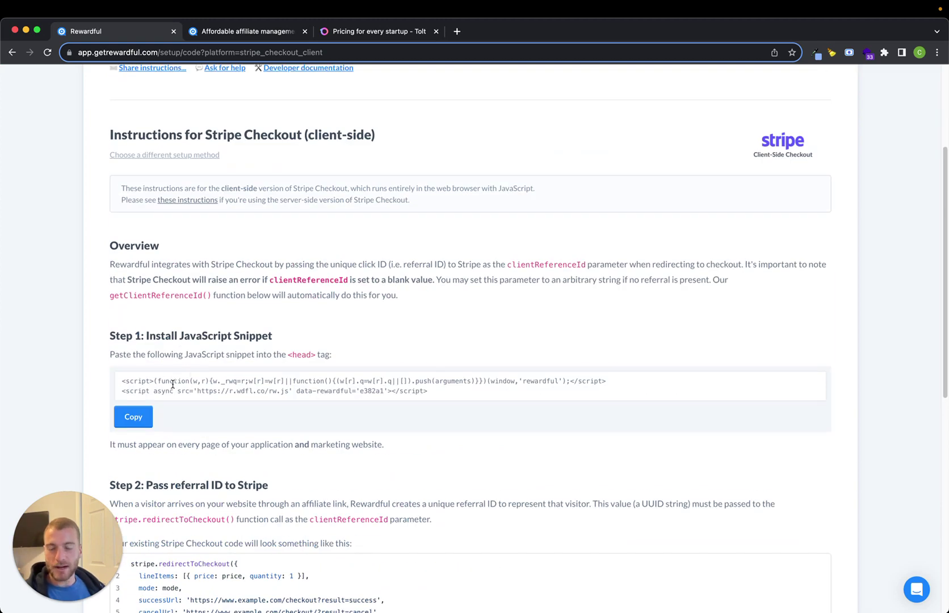
scroll(175, 384, "down", 2)
scroll(176, 401, "down", 2)
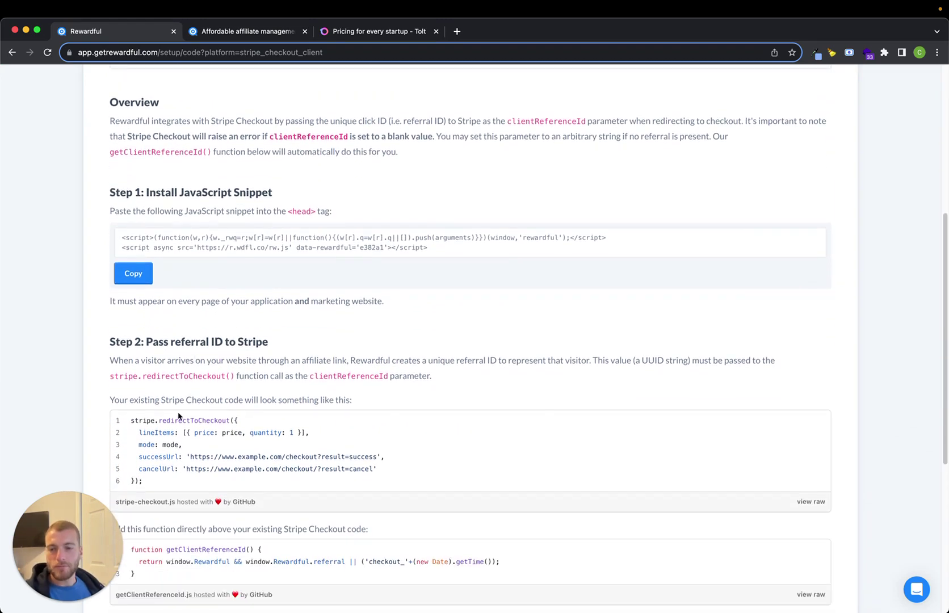
scroll(186, 372, "down", 2)
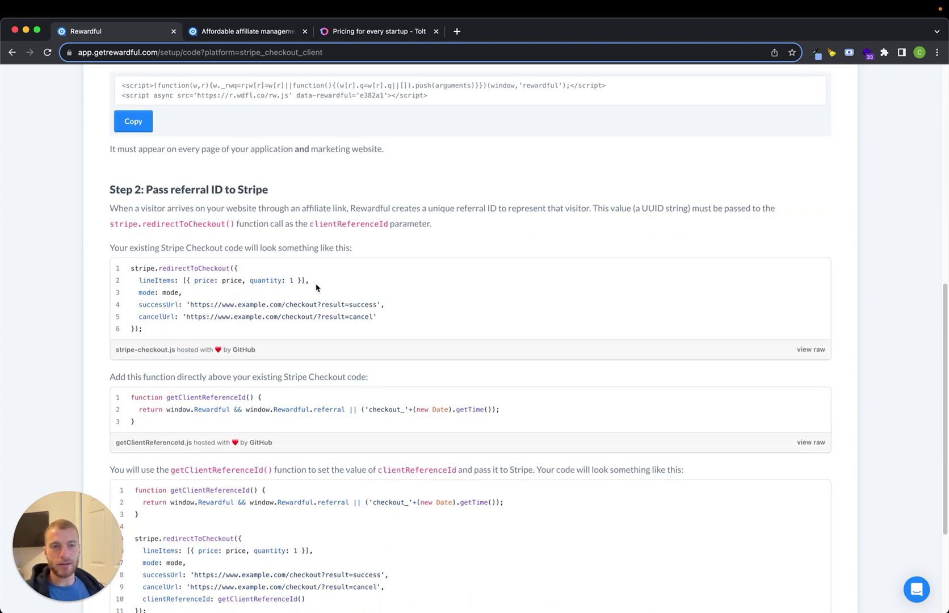
scroll(342, 270, "up", 1)
scroll(375, 278, "up", 5)
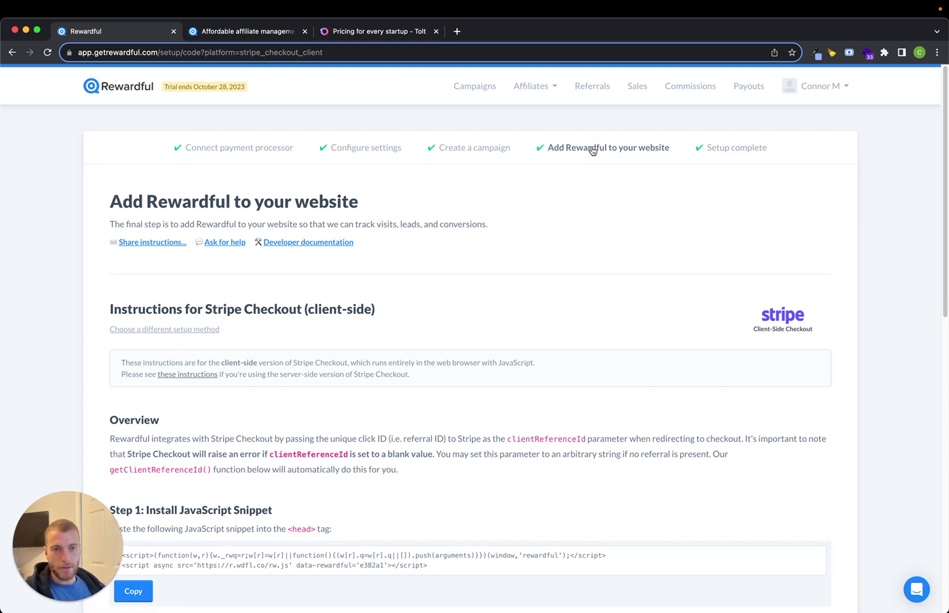
Open the Friends of Devblocks campaign from the Campaigns list
left_click(480, 91)
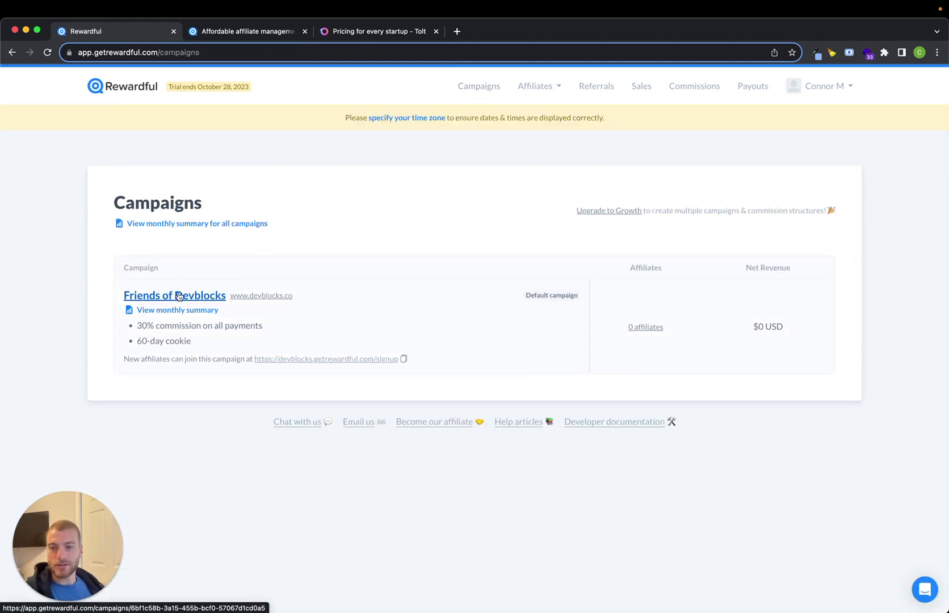
left_click(180, 297)
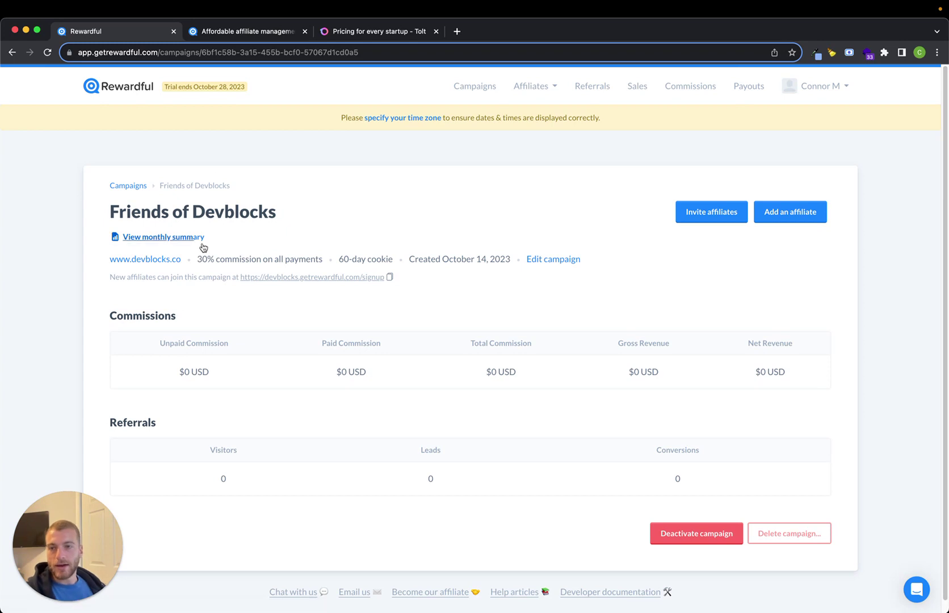
scroll(223, 253, "down", 1)
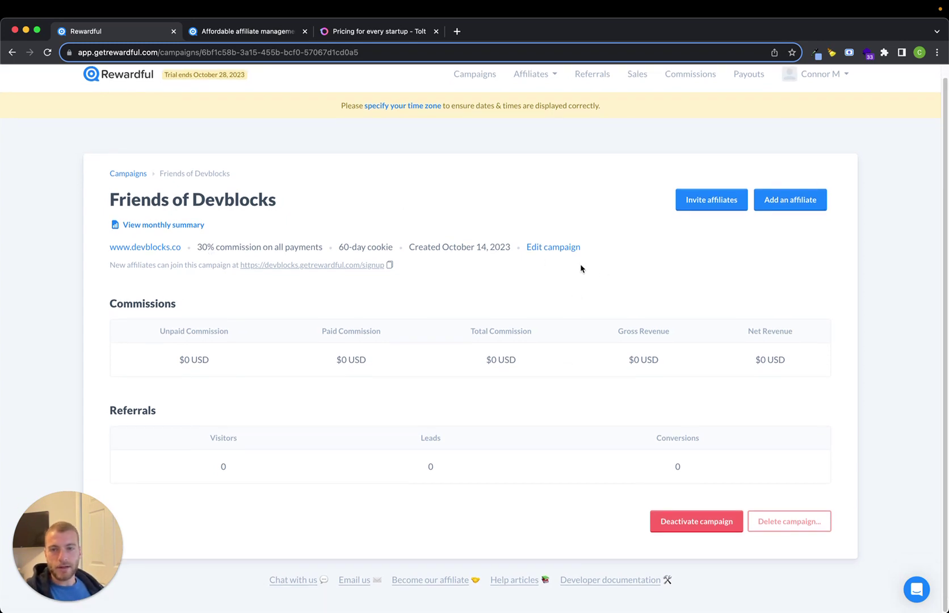
left_click(549, 250)
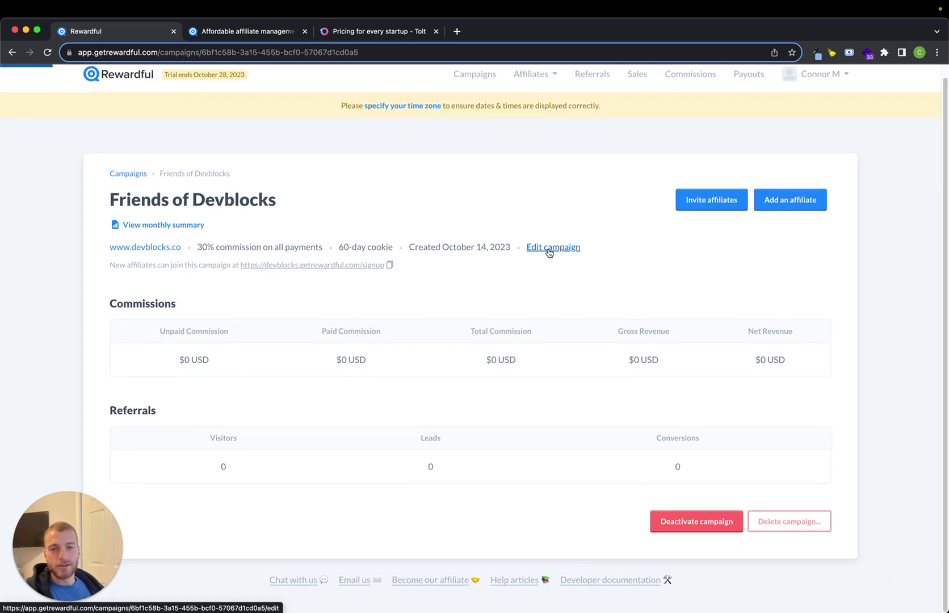
scroll(252, 292, "down", 3)
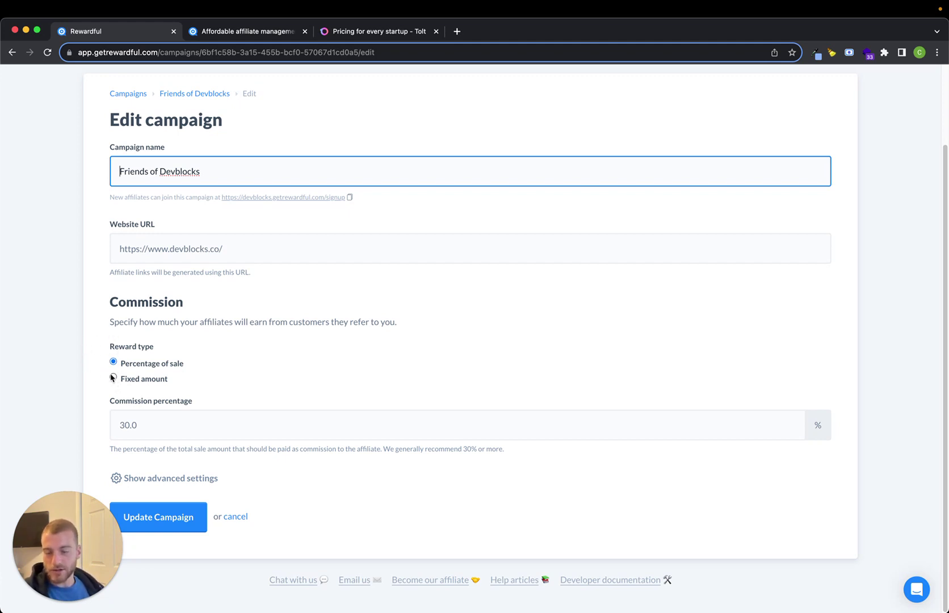
left_click(167, 482)
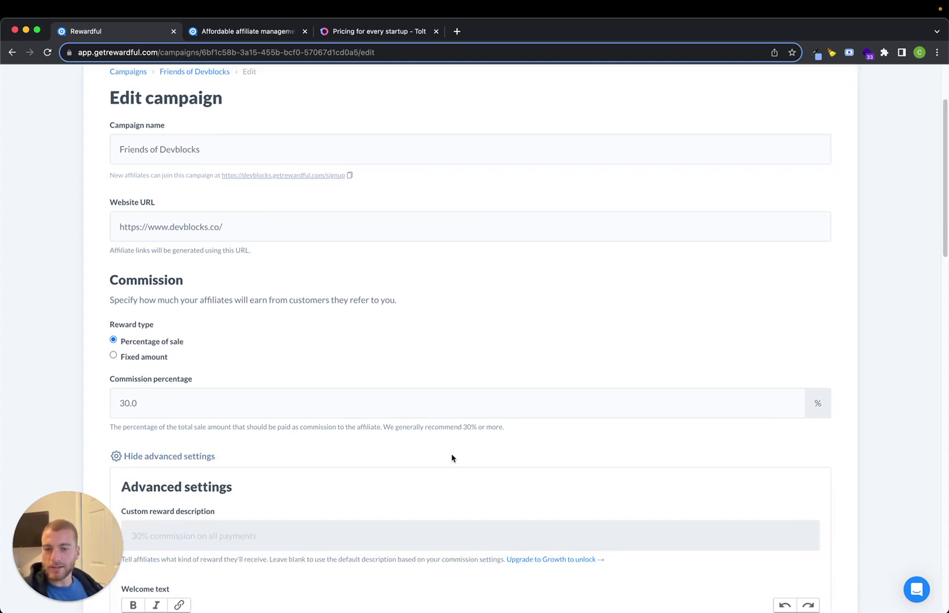
scroll(452, 453, "down", 4)
scroll(371, 358, "down", 3)
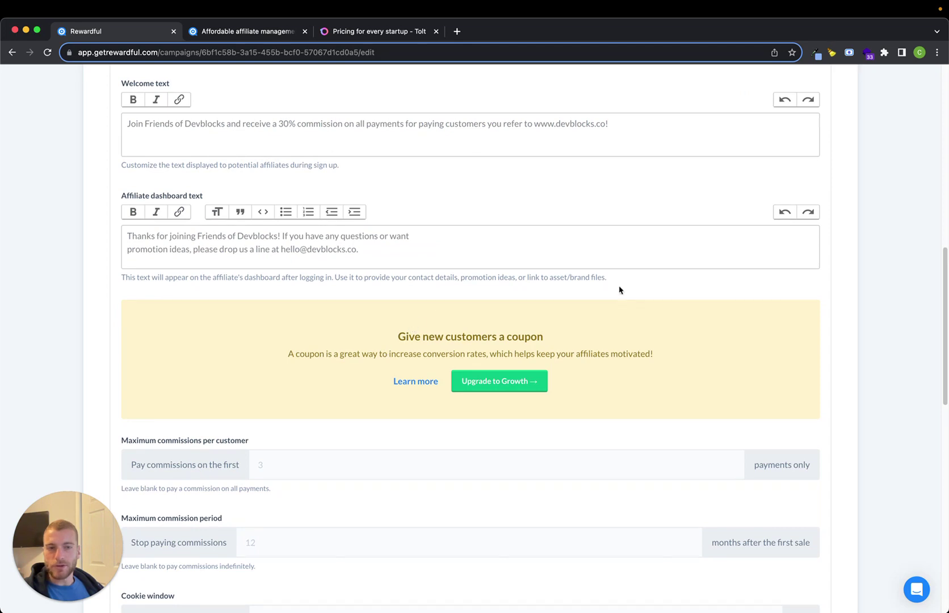
scroll(657, 324, "up", 1)
scroll(639, 321, "down", 1)
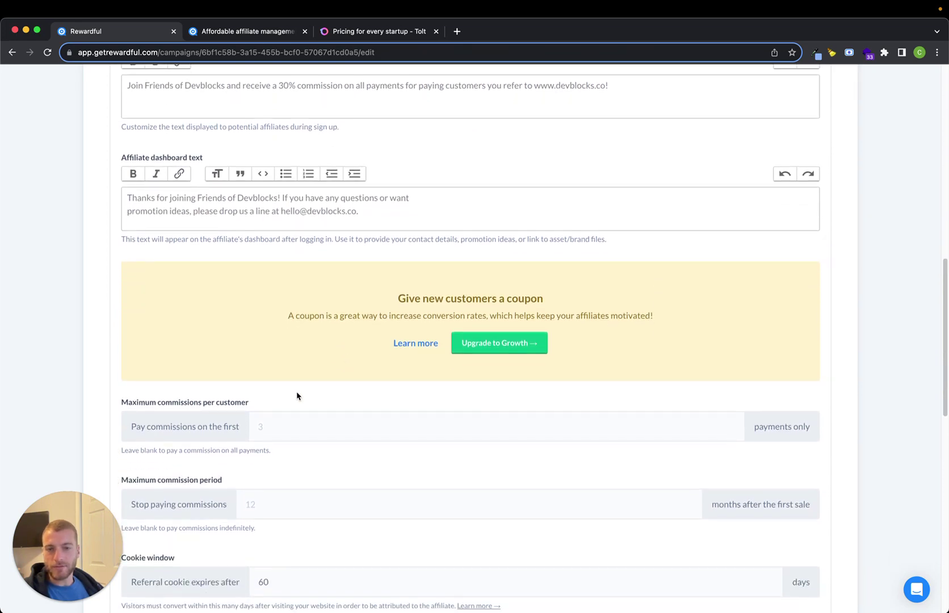
scroll(297, 396, "down", 2)
scroll(302, 370, "down", 1)
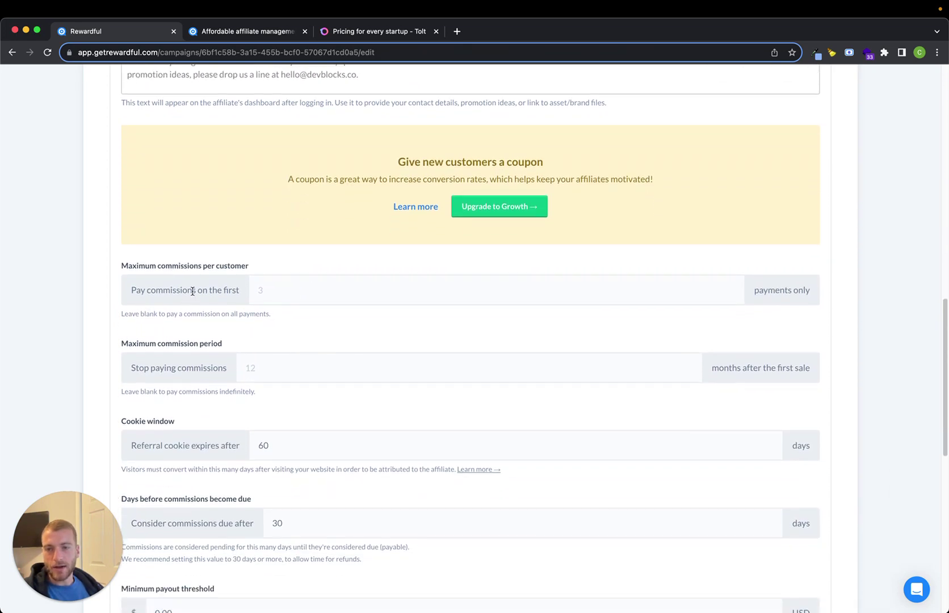
scroll(354, 360, "down", 1)
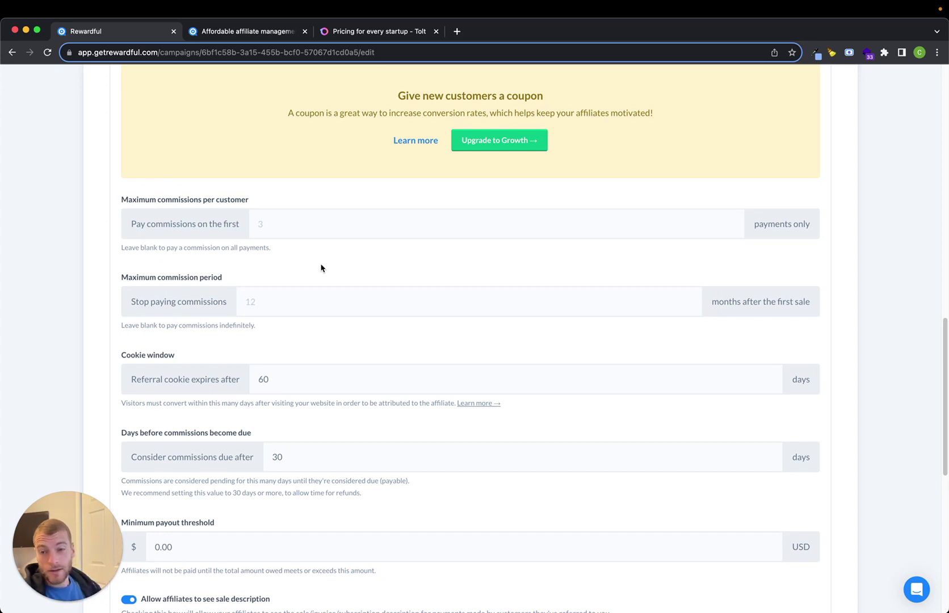
scroll(321, 275, "down", 1)
scroll(292, 282, "down", 1)
scroll(289, 284, "down", 1)
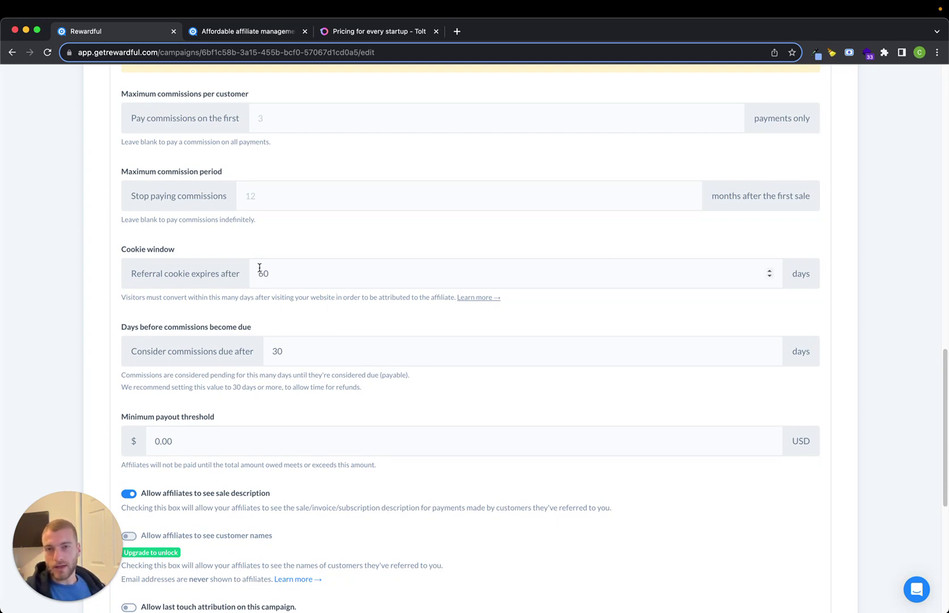
scroll(303, 327, "down", 1)
scroll(312, 326, "down", 2)
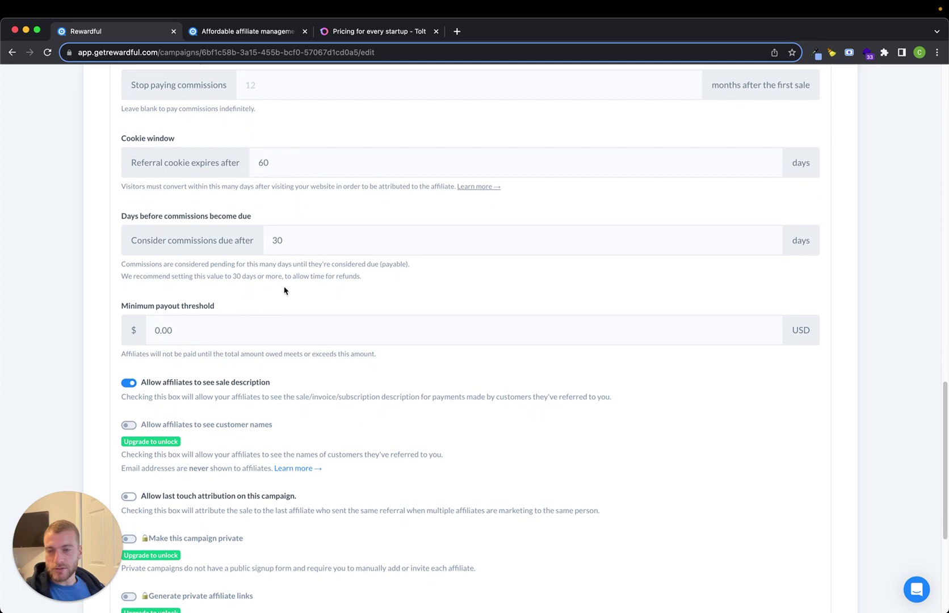
scroll(290, 304, "down", 1)
scroll(328, 333, "down", 2)
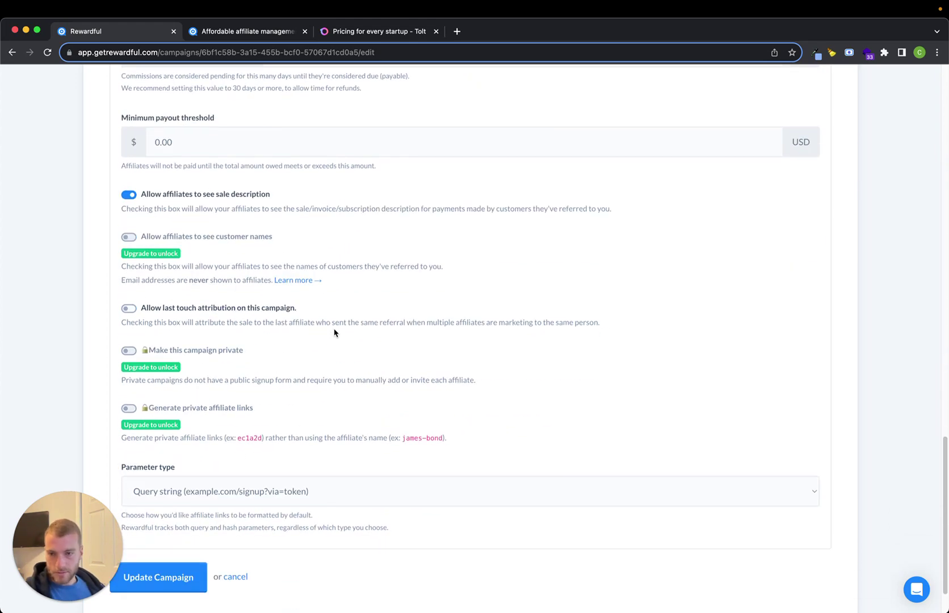
scroll(335, 333, "down", 1)
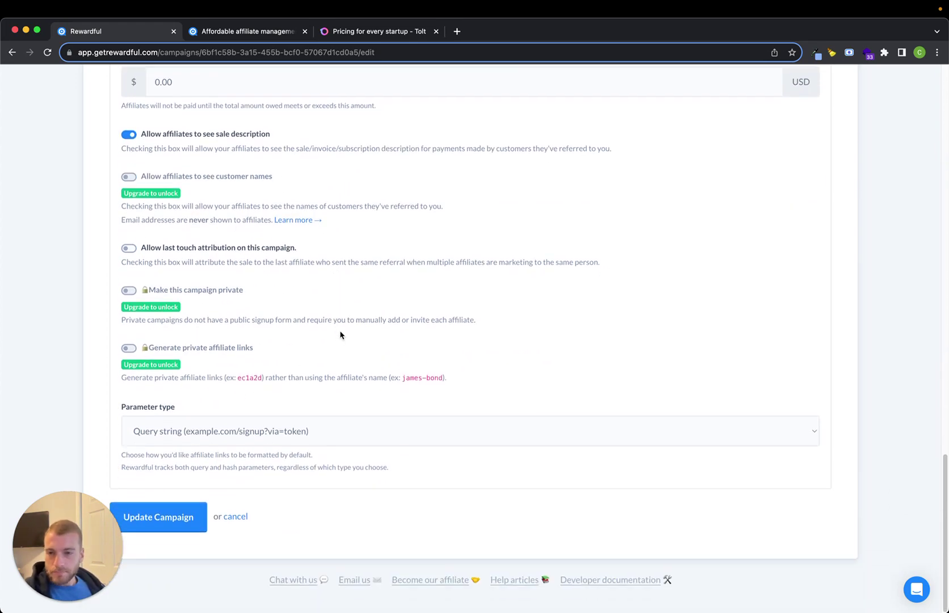
scroll(341, 335, "up", 3)
scroll(342, 341, "up", 5)
scroll(360, 360, "up", 5)
scroll(366, 377, "up", 4)
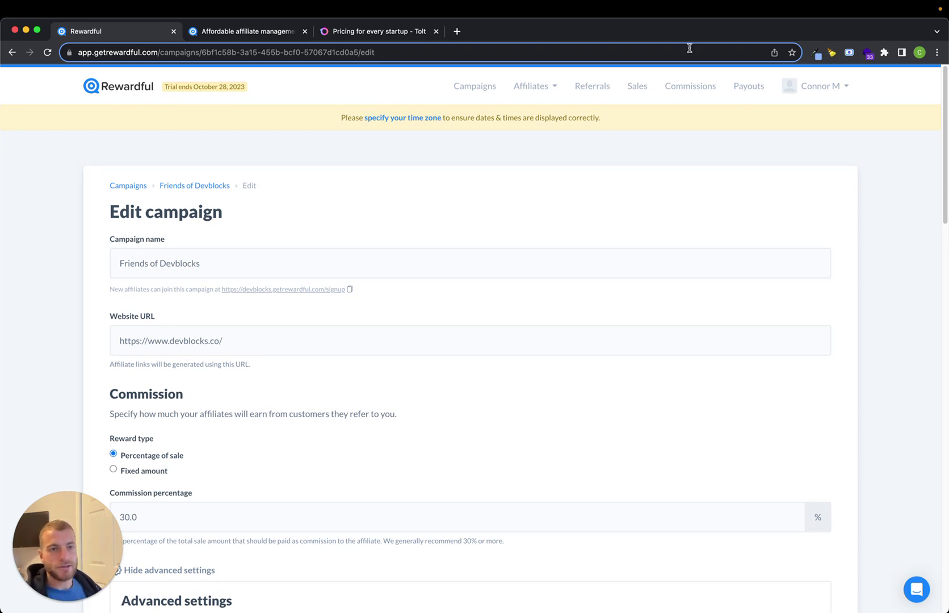
Check the empty Payouts list, then view Rewardful's pricing tab ($49, $99, $149+)
left_click(752, 86)
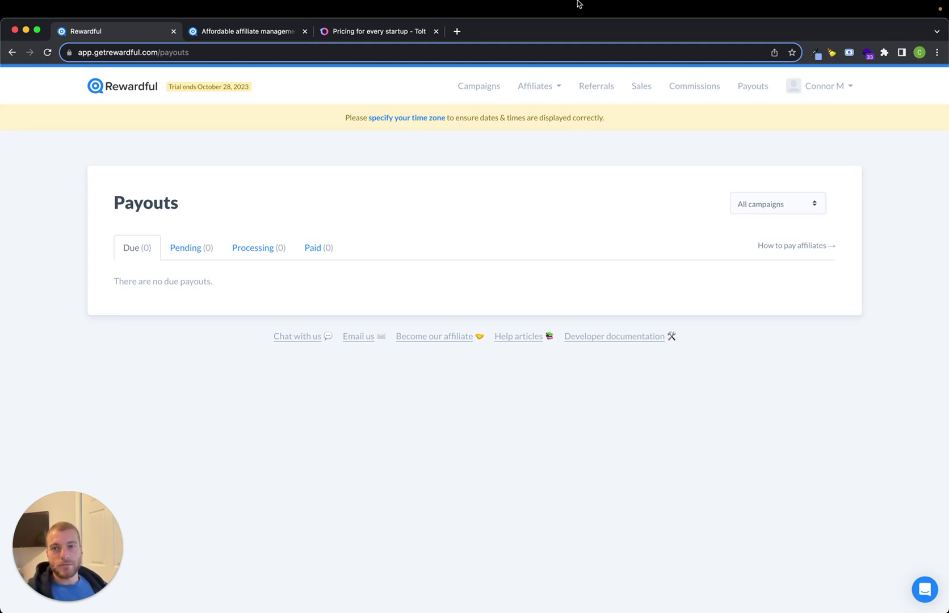
left_click(192, 31)
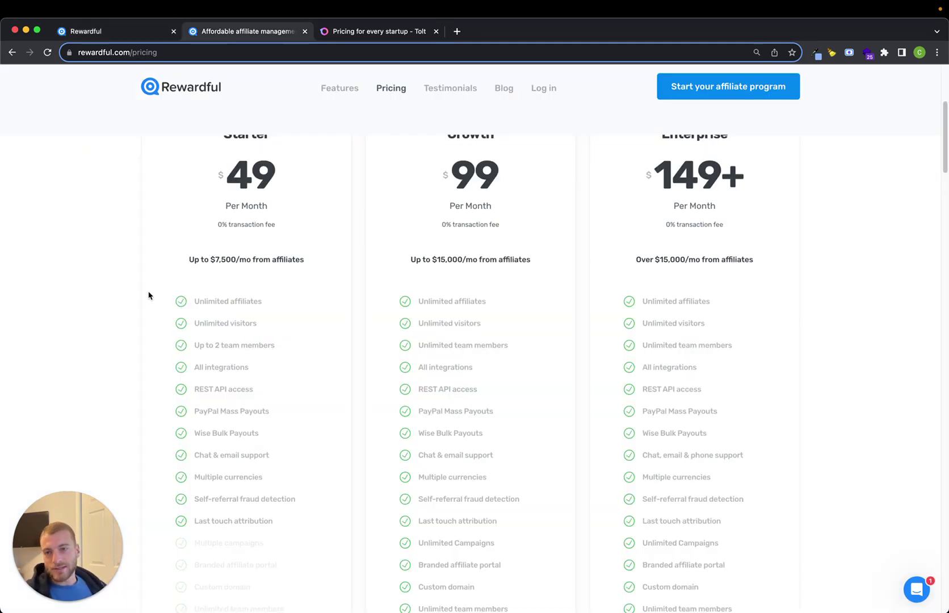
scroll(148, 293, "up", 3)
scroll(152, 299, "down", 3)
scroll(142, 317, "down", 2)
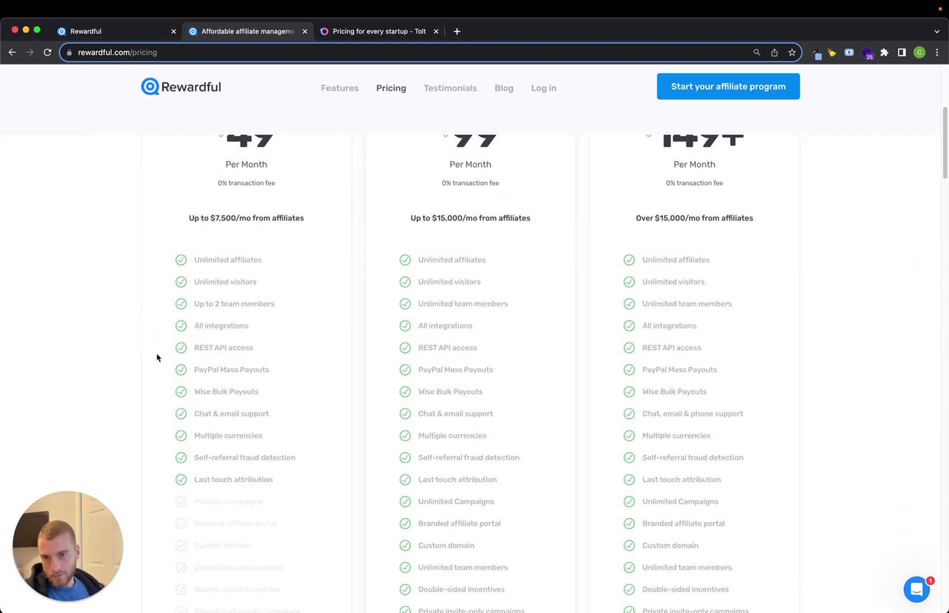
scroll(157, 357, "up", 2)
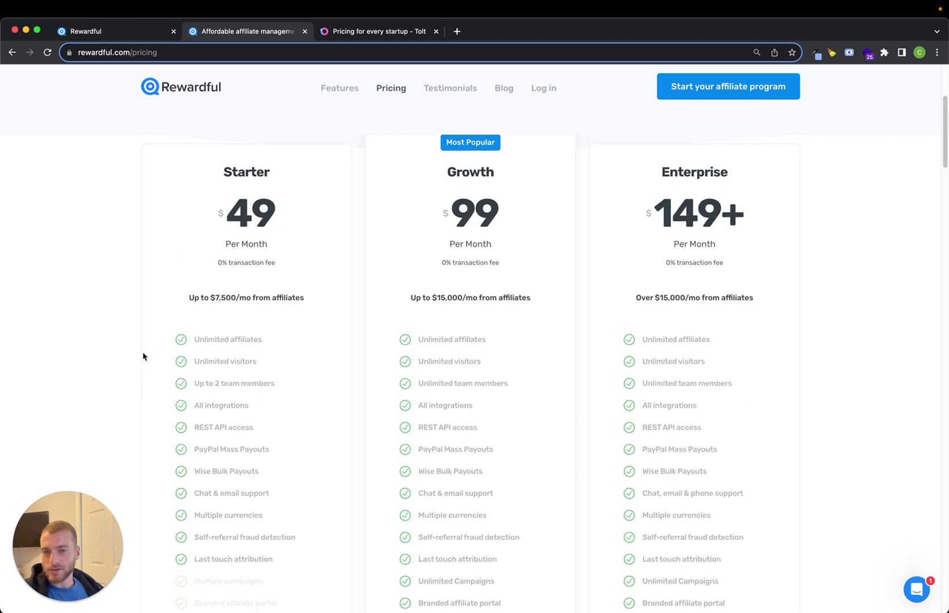
scroll(143, 356, "down", 3)
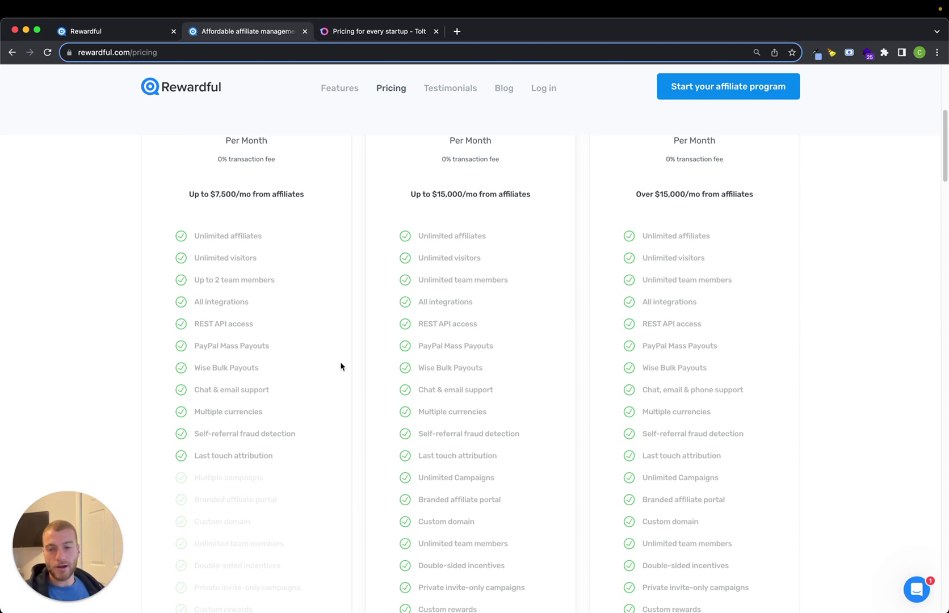
scroll(358, 363, "up", 5)
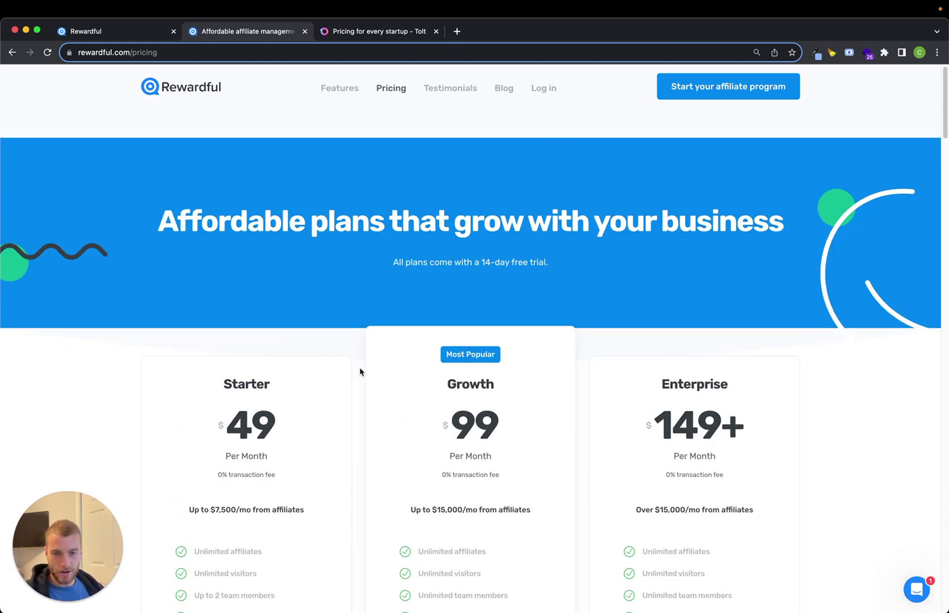
scroll(360, 371, "down", 2)
scroll(360, 372, "down", 3)
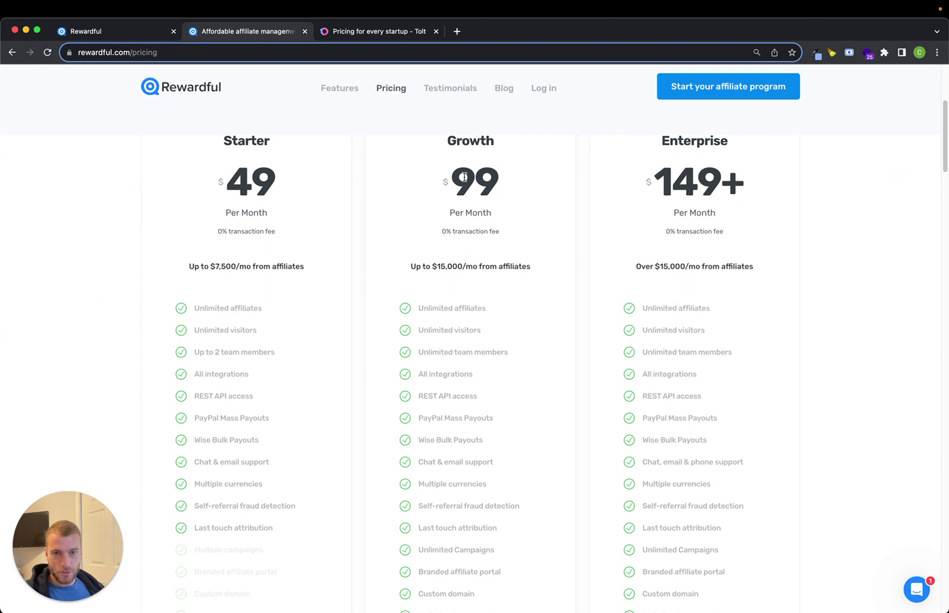
scroll(395, 238, "down", 4)
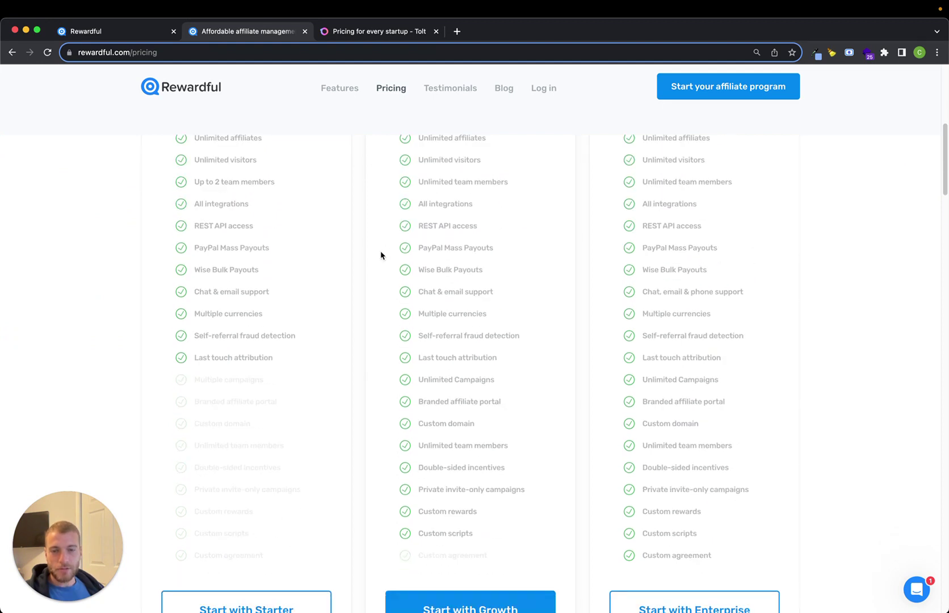
scroll(375, 258, "up", 2)
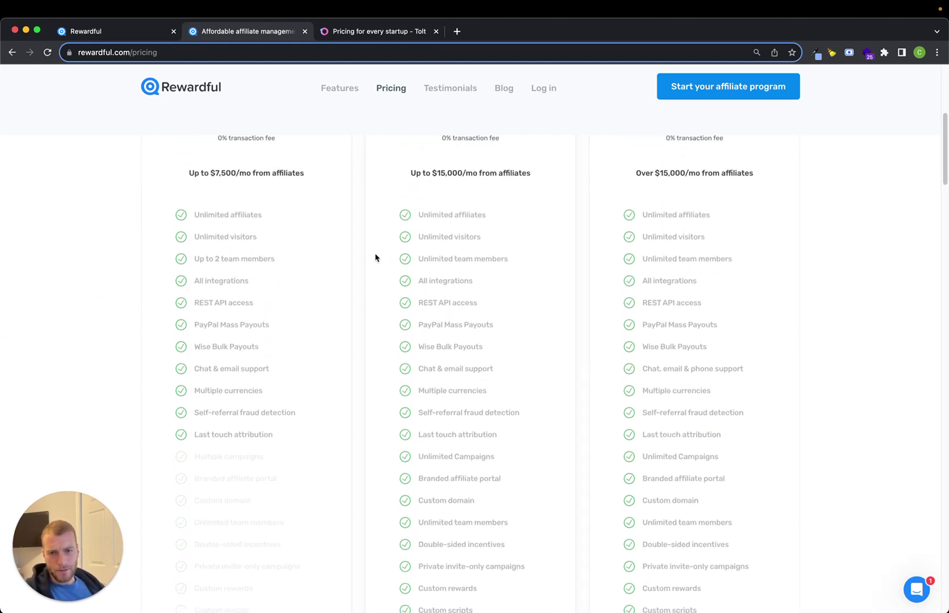
scroll(361, 320, "up", 5)
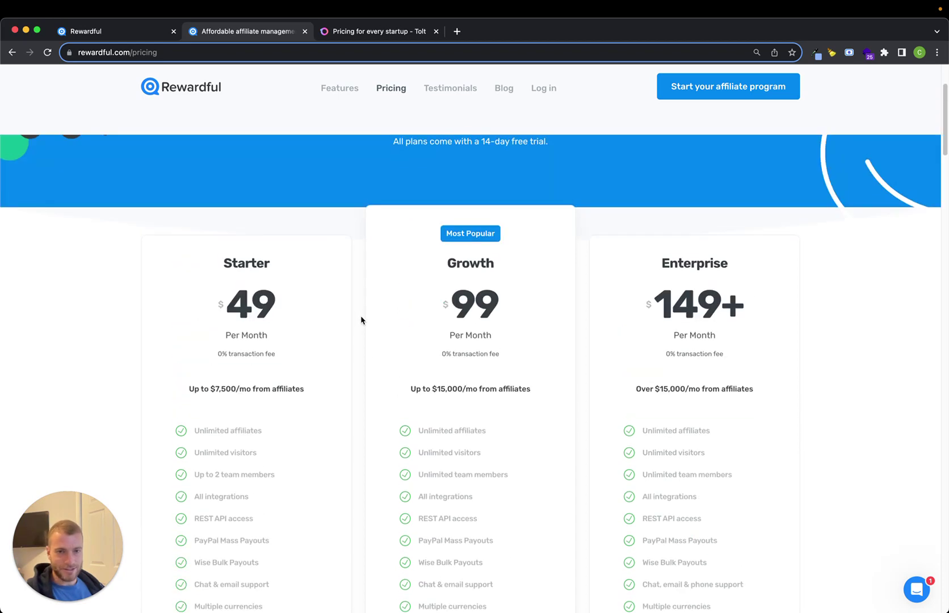
scroll(361, 320, "up", 3)
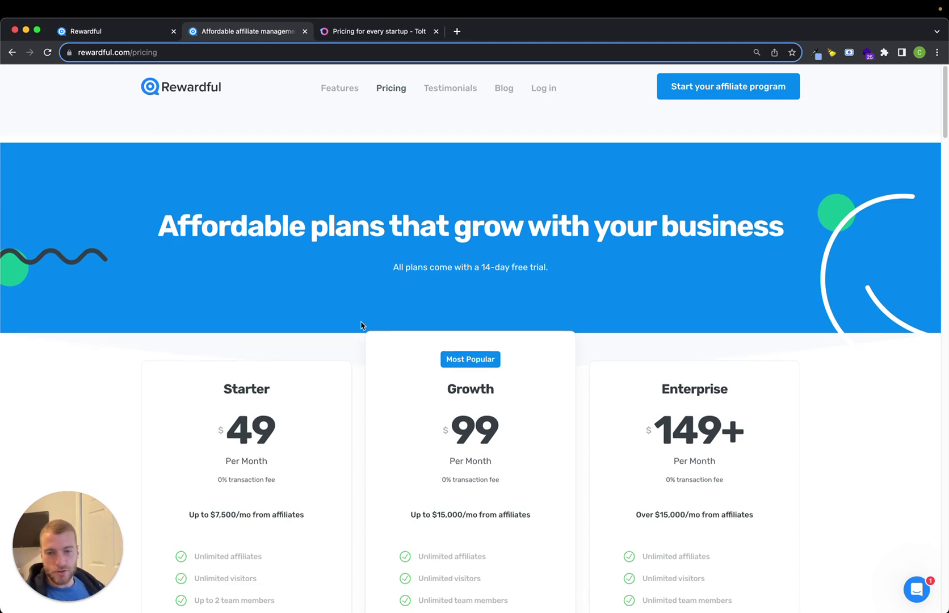
scroll(362, 322, "down", 5)
scroll(360, 327, "up", 2)
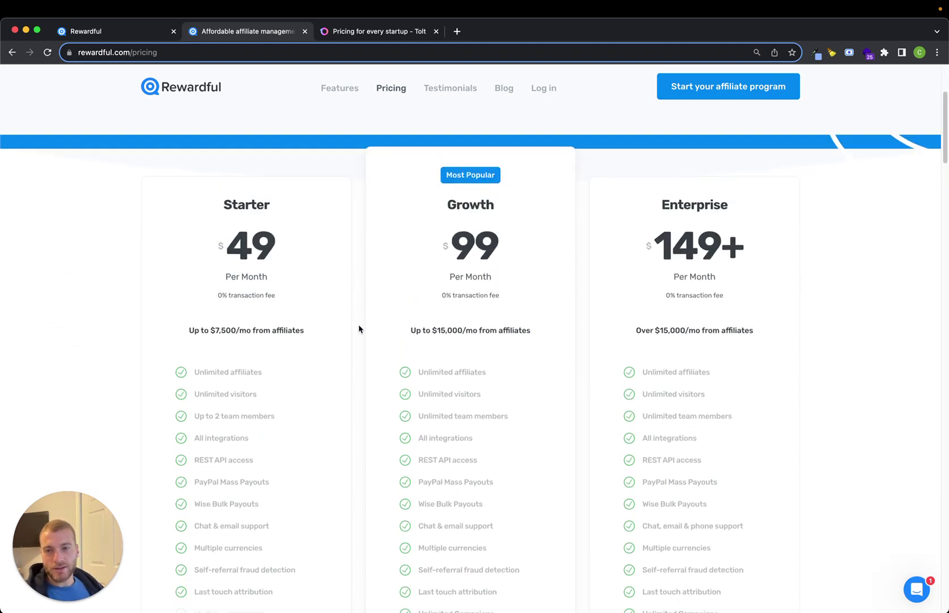
scroll(361, 319, "up", 1)
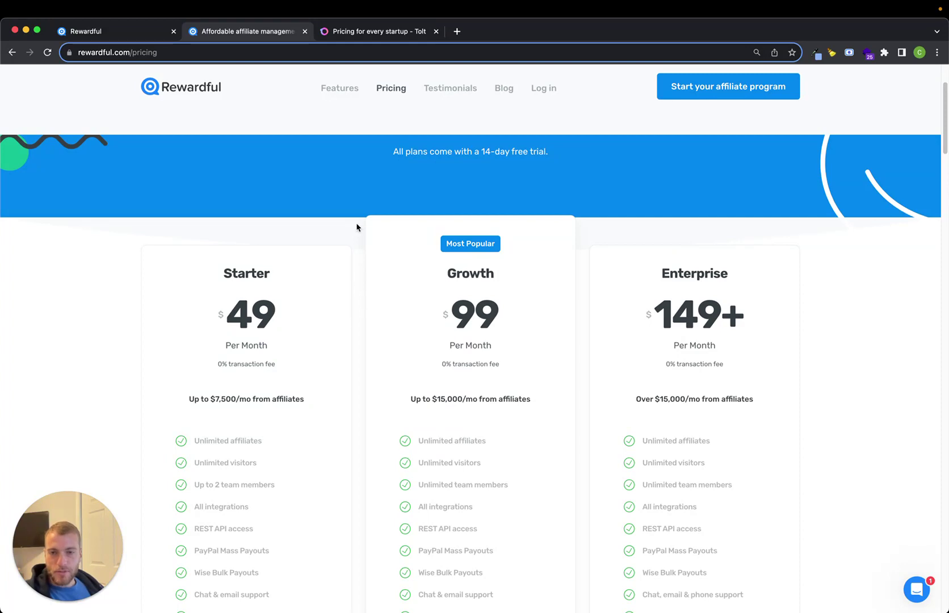
Switch to the Tolt pricing tab showing Starter $29, Growth $49 and Pro $99
left_click(351, 32)
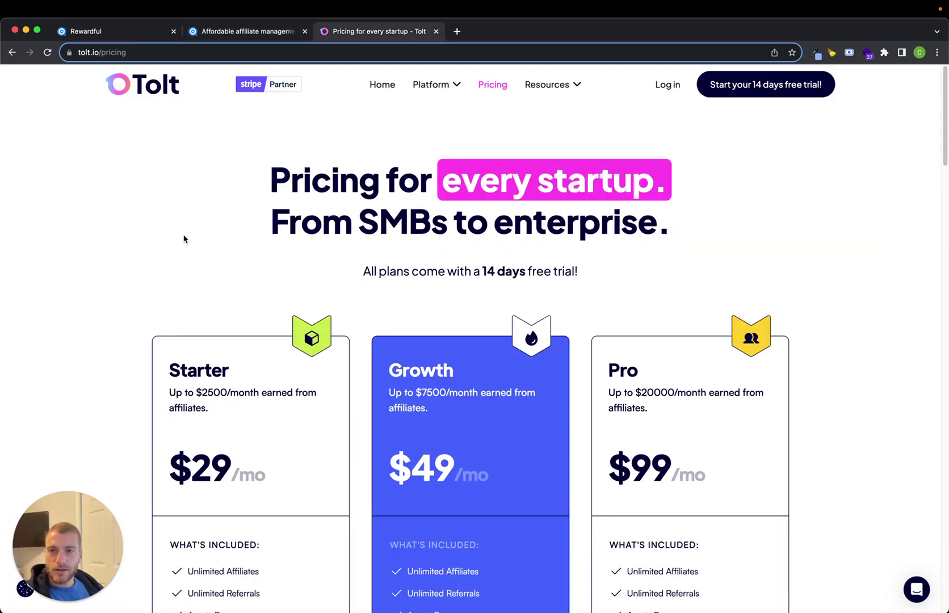
scroll(141, 272, "down", 2)
scroll(127, 277, "down", 1)
scroll(106, 301, "down", 2)
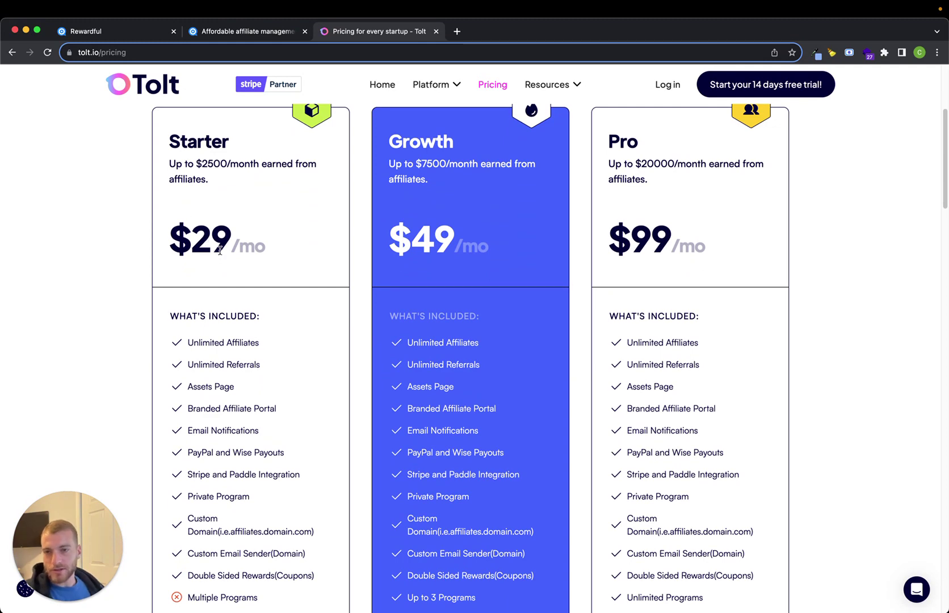
scroll(216, 249, "down", 1)
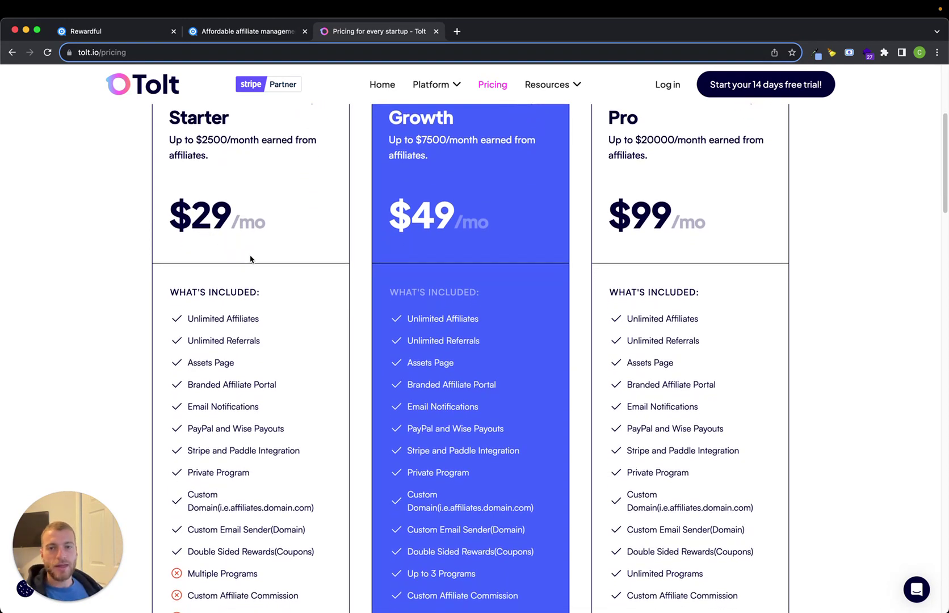
scroll(447, 241, "down", 1)
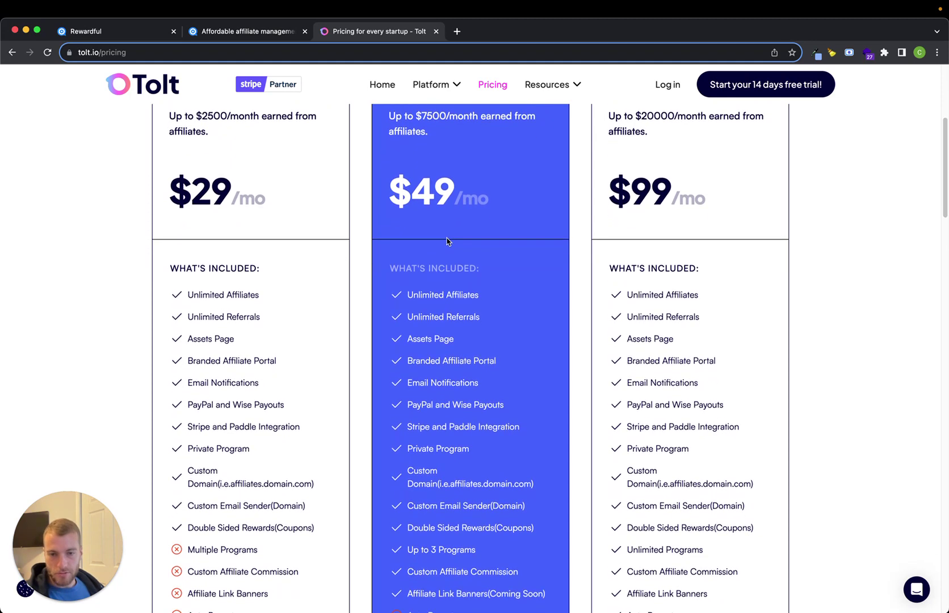
scroll(447, 242, "down", 1)
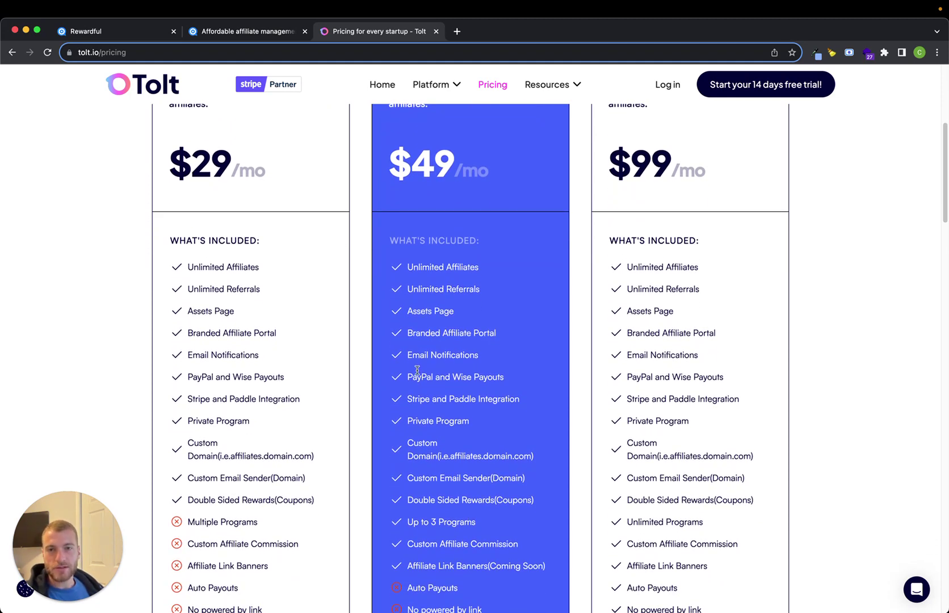
scroll(417, 369, "up", 5)
scroll(450, 378, "up", 3)
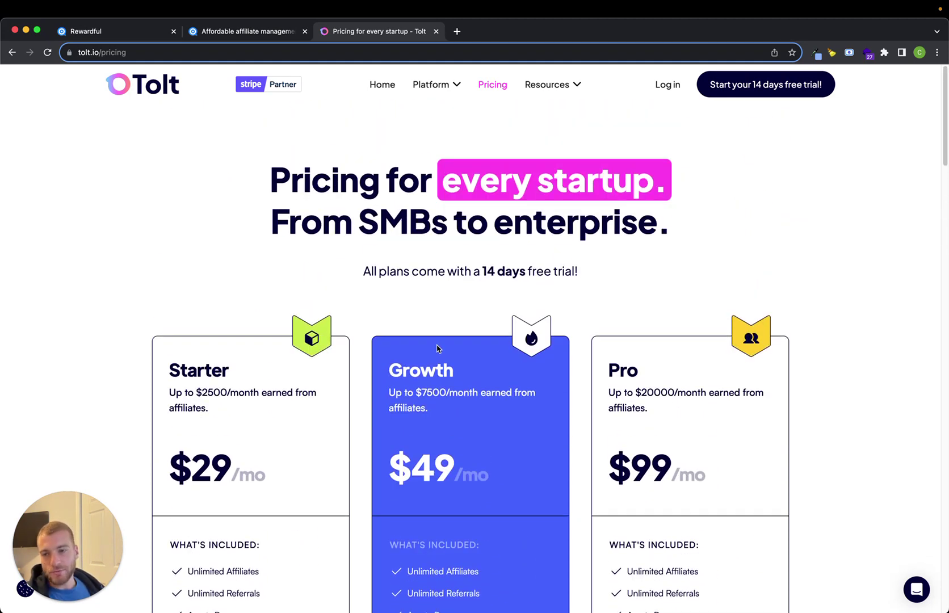